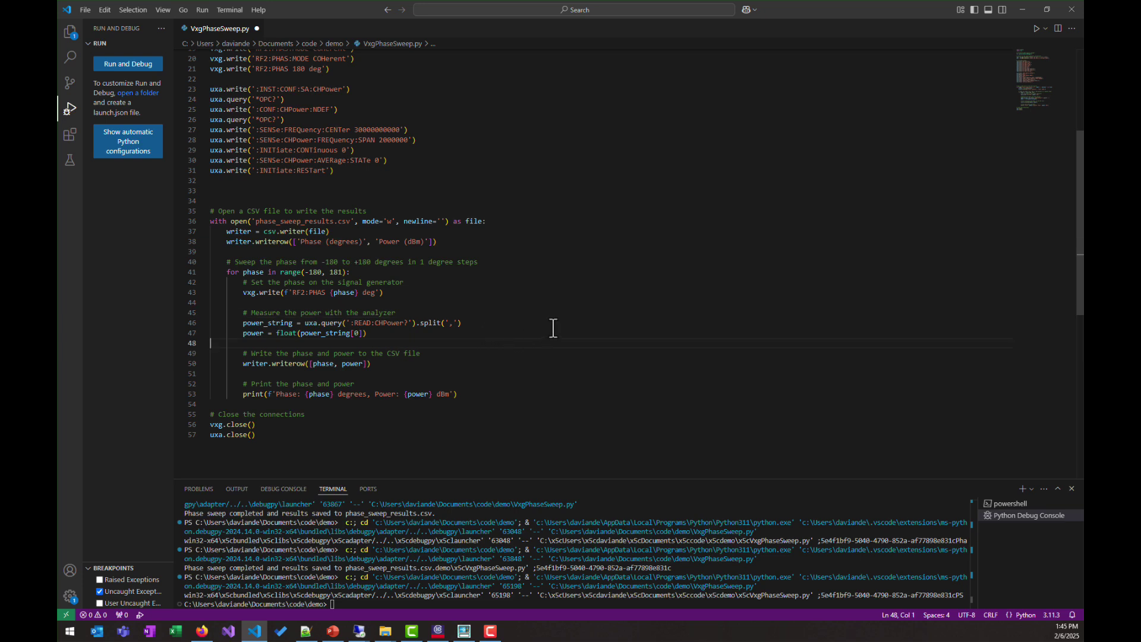
Run VxgPhaseSweep.py and open phase_sweep_results.csv from the script's folder in Excel
{"action": "key", "text": "F5"}
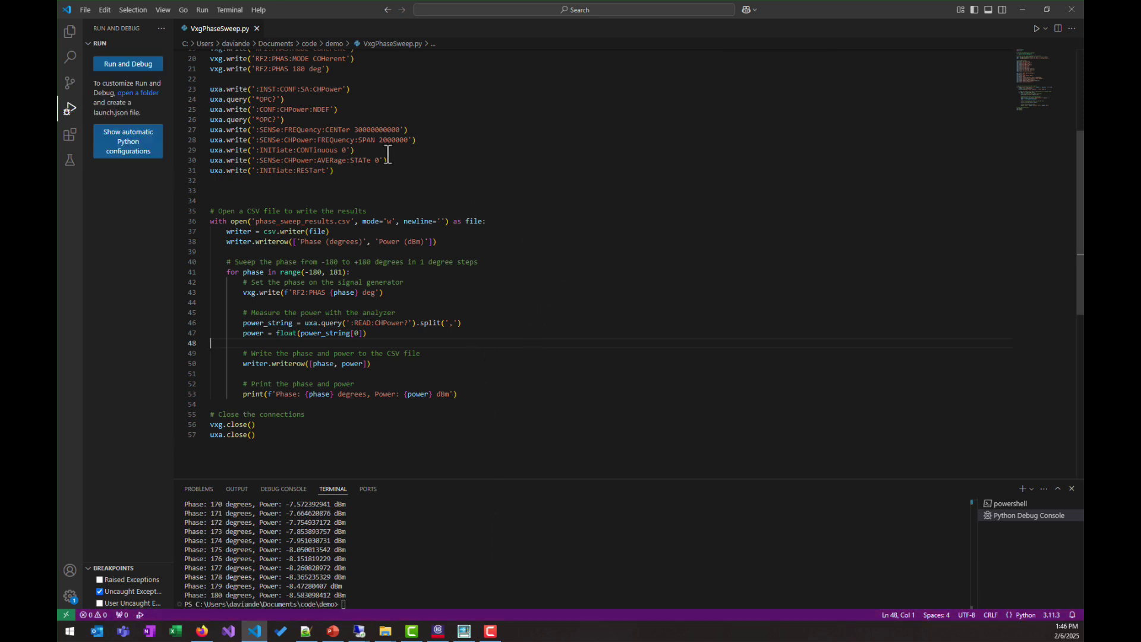
{"action": "right_click", "coordinate": [213, 30]}
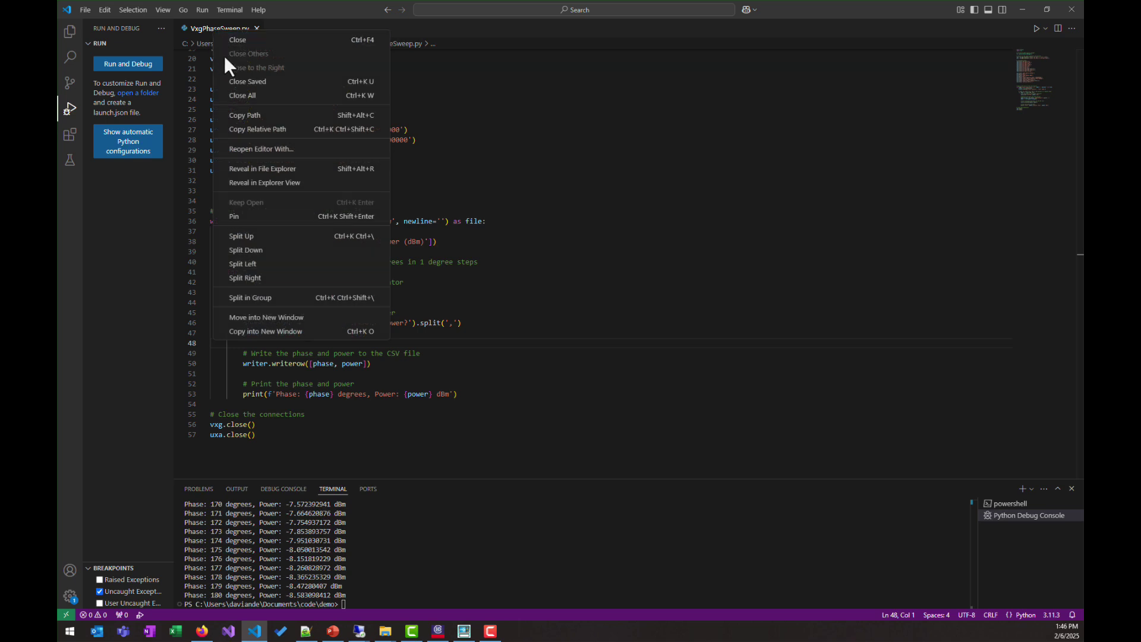
{"action": "left_click", "coordinate": [262, 171]}
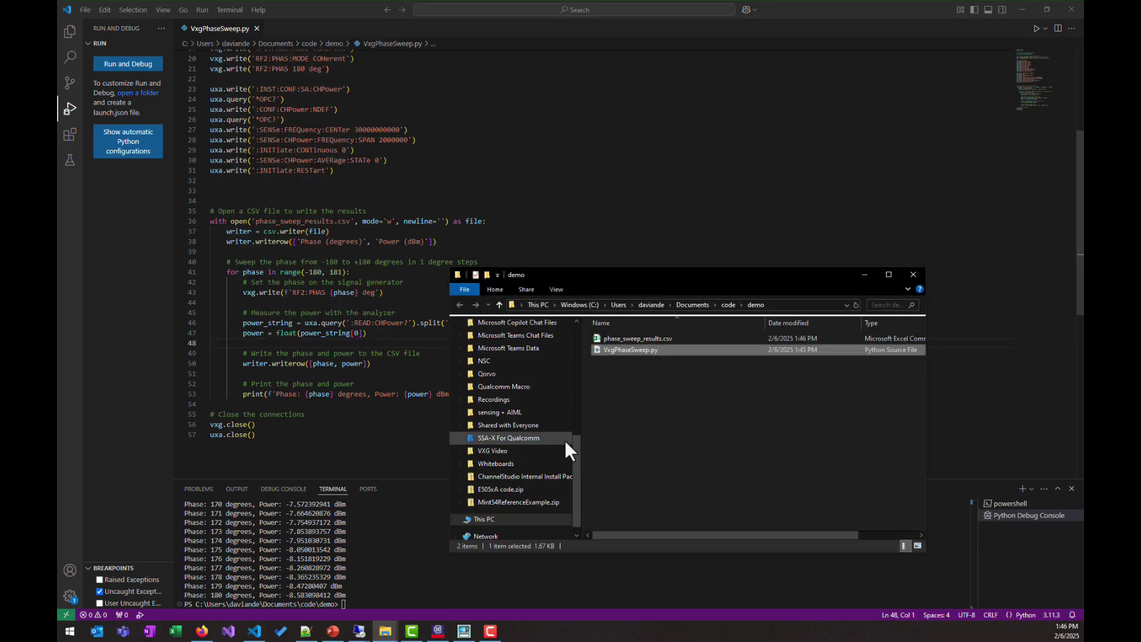
{"action": "left_click", "coordinate": [627, 338]}
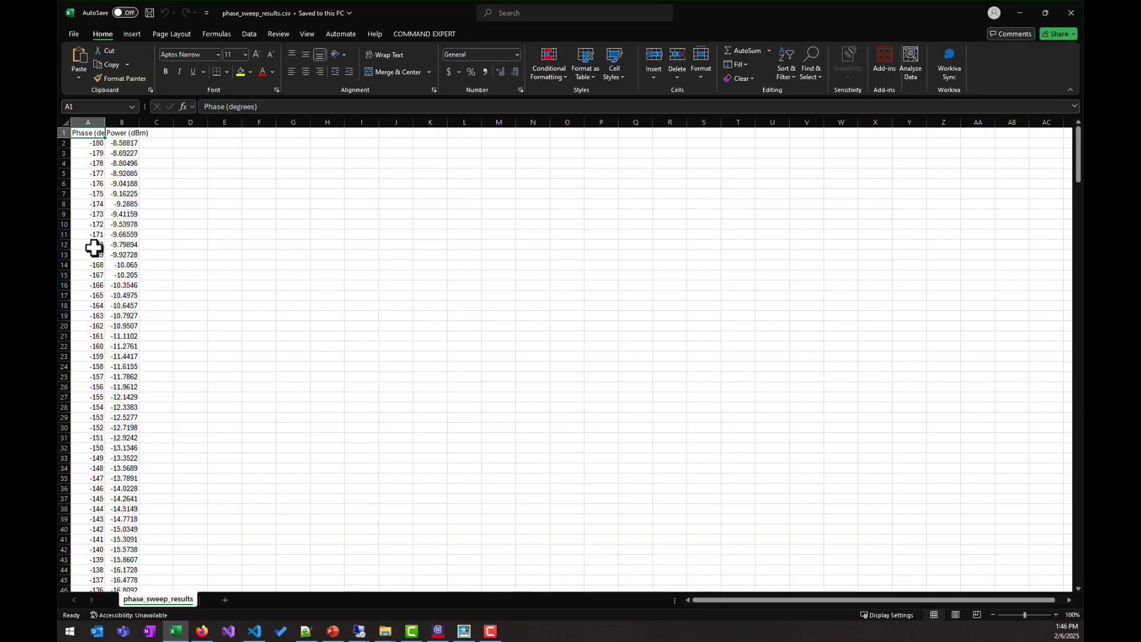
Plot the phase and power columns as a scatter chart with smooth lines, and enlarge it beside the data
{"action": "left_click_drag", "start_coordinate": [86, 117], "coordinate": [116, 125]}
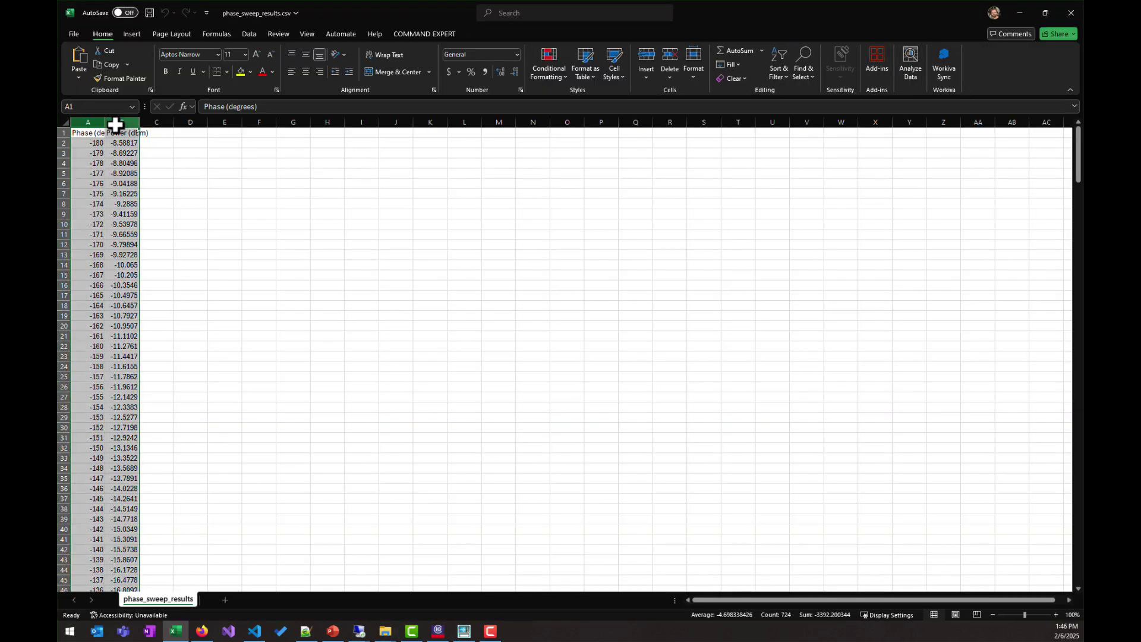
{"action": "left_click", "coordinate": [132, 35]}
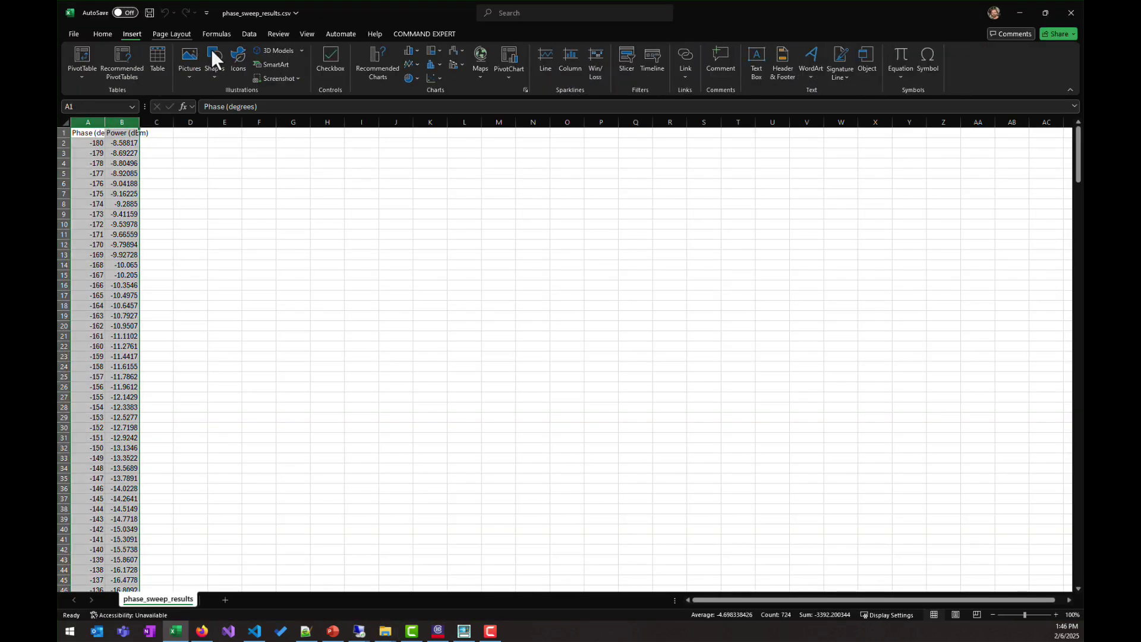
{"action": "left_click", "coordinate": [442, 77]}
{"action": "left_click", "coordinate": [504, 112]}
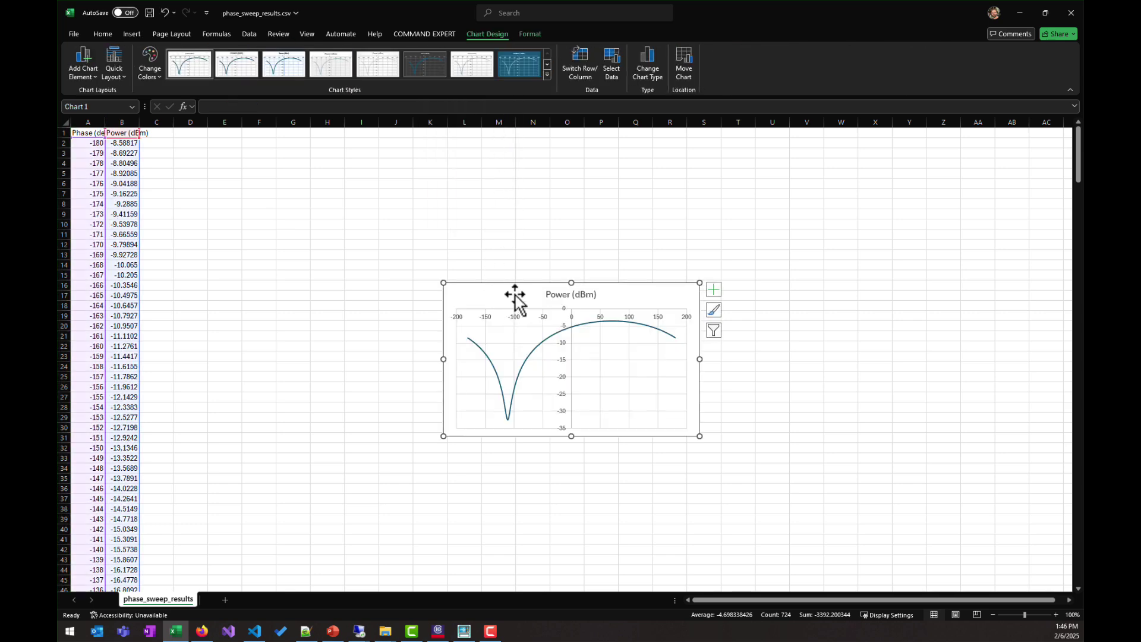
{"action": "left_click_drag", "start_coordinate": [515, 294], "coordinate": [405, 217]}
{"action": "left_click_drag", "start_coordinate": [589, 361], "coordinate": [803, 486]}
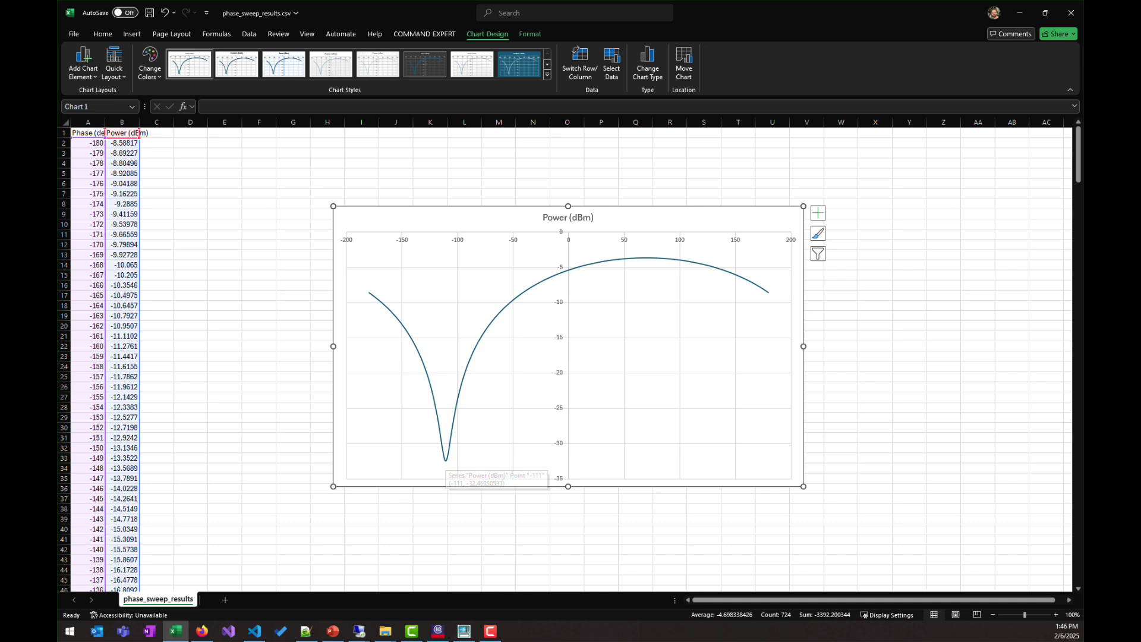
Switch to the signal generator's remote session, return it to local control and set Output 2's phase to -111 deg
{"action": "left_click", "coordinate": [490, 631]}
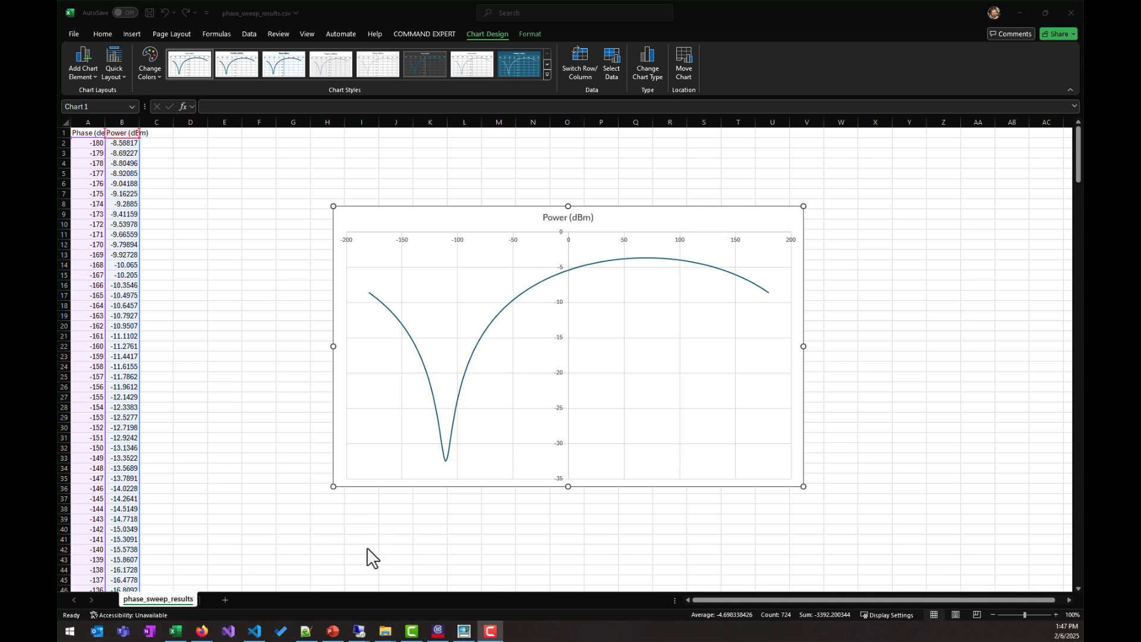
{"action": "mouse_move", "coordinate": [358, 635]}
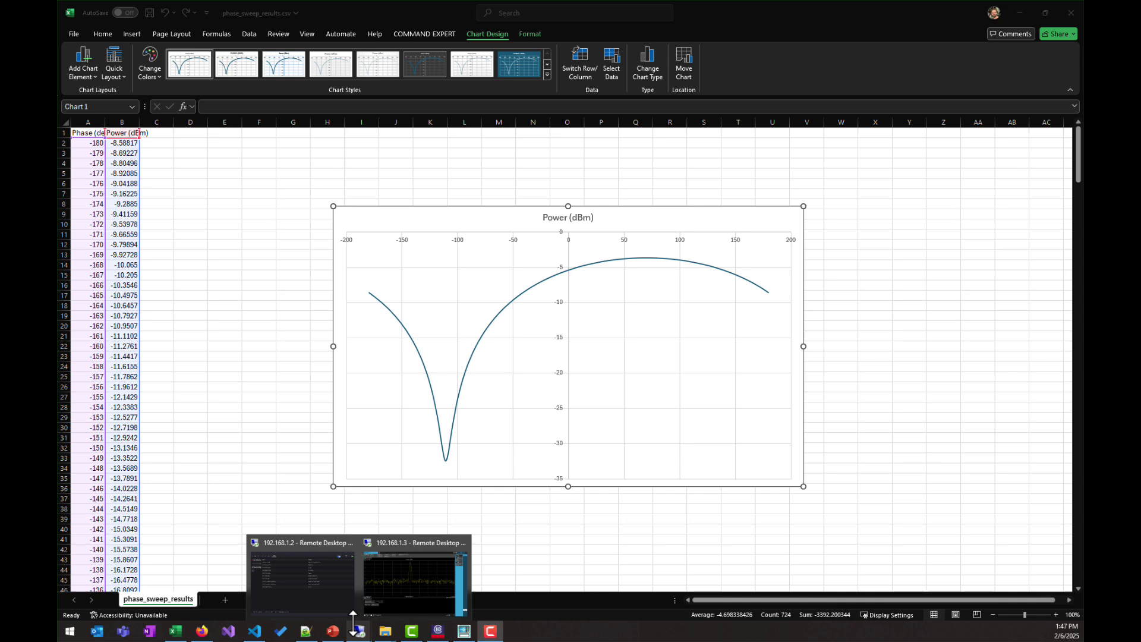
{"action": "left_click", "coordinate": [314, 591]}
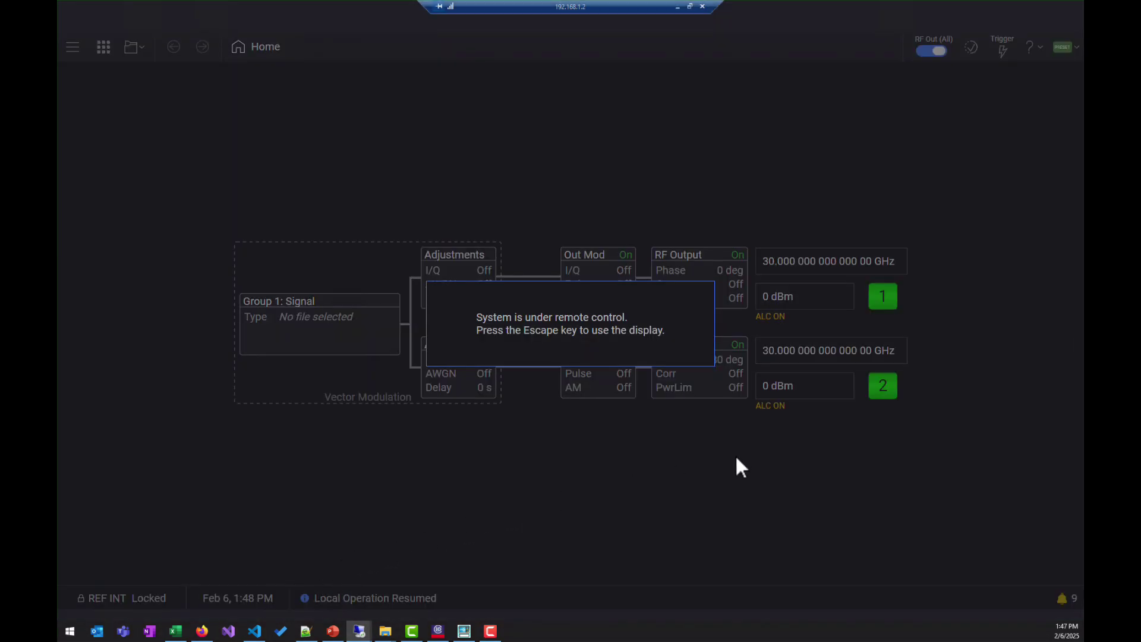
{"action": "key", "text": "Escape"}
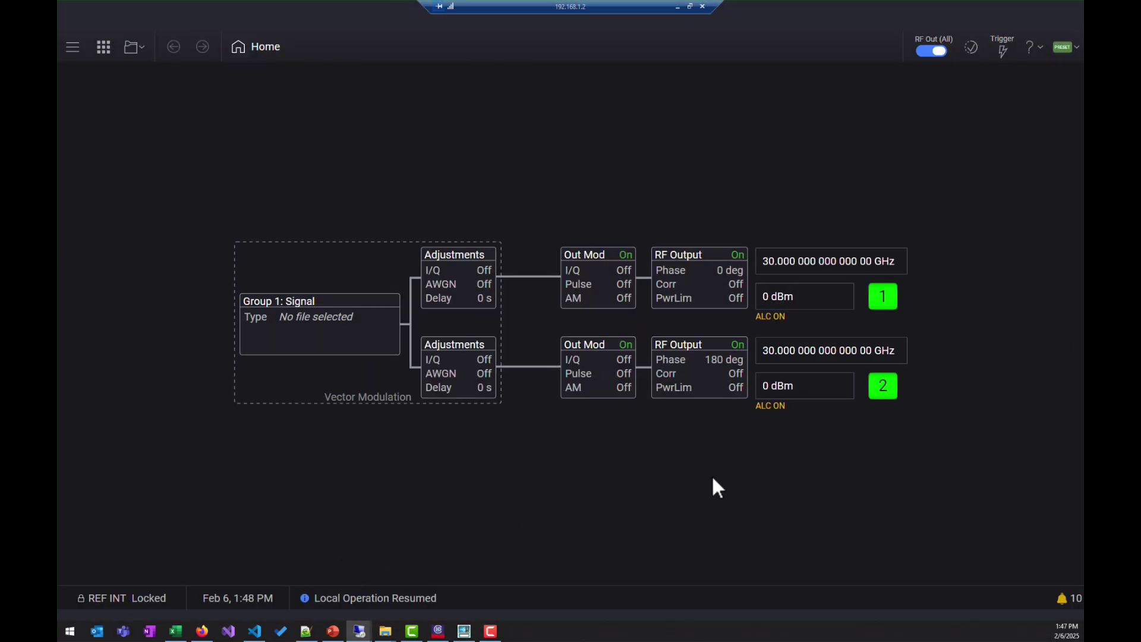
{"action": "left_click", "coordinate": [703, 393]}
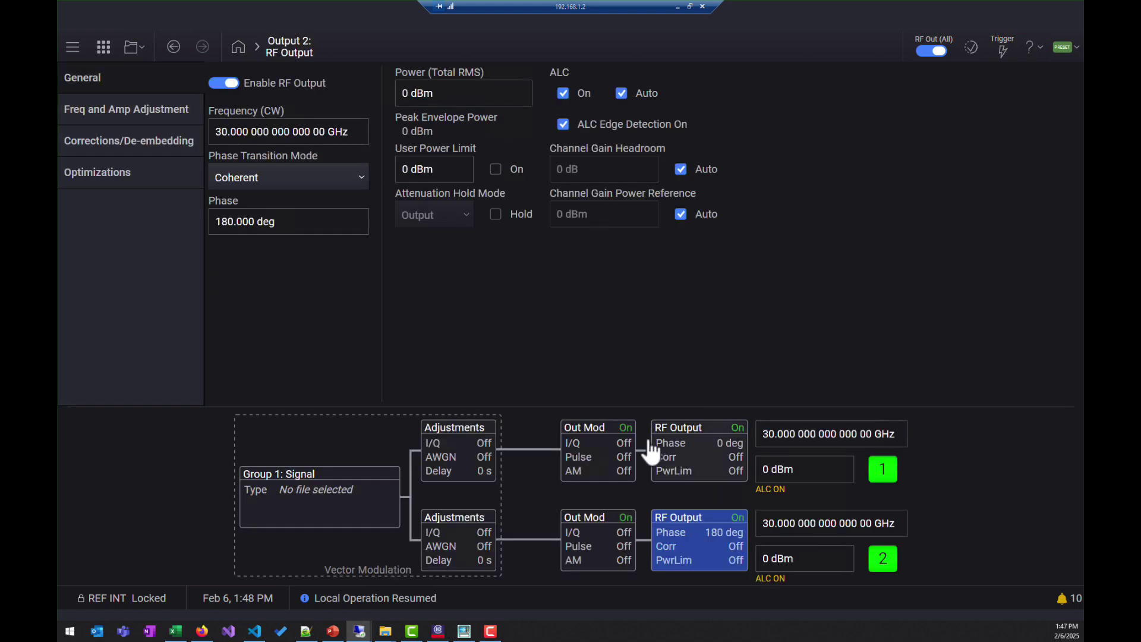
{"action": "left_click", "coordinate": [303, 233]}
{"action": "left_click", "coordinate": [579, 376]}
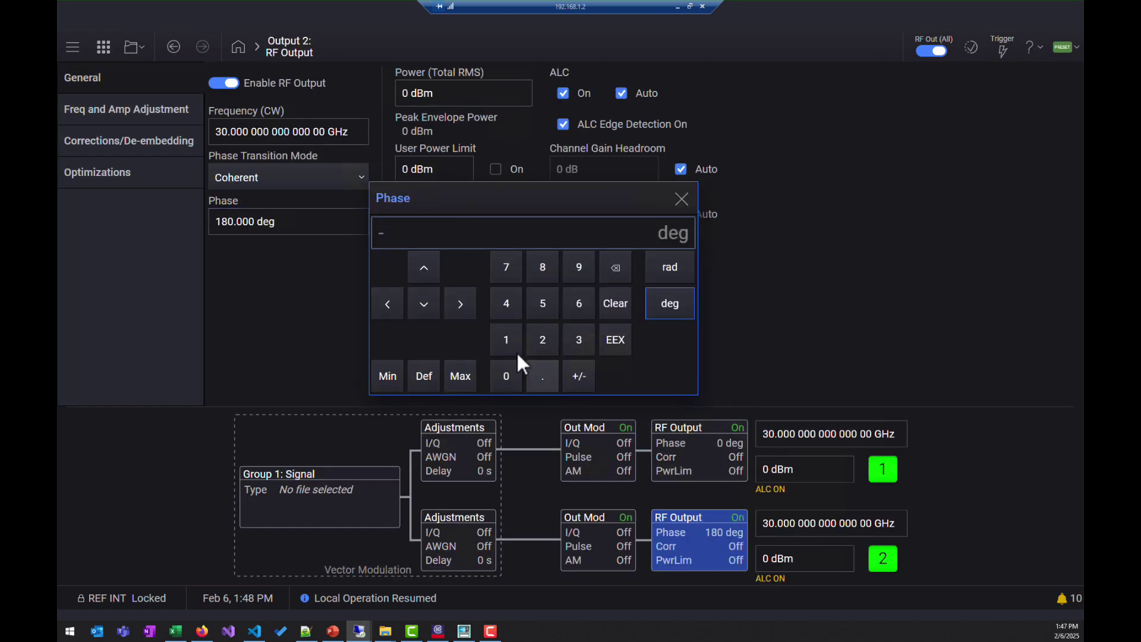
{"action": "left_click", "coordinate": [670, 303]}
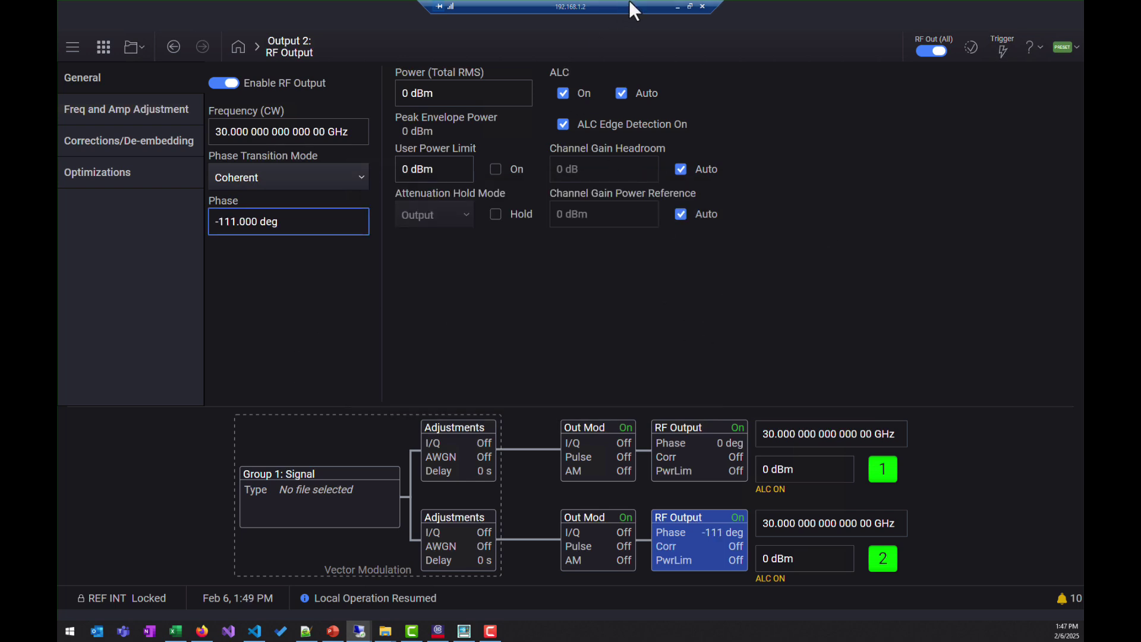
Switch to the spectrum analyzer's remote session and set its channel power measurement to continuous sweep
{"action": "left_click", "coordinate": [678, 6]}
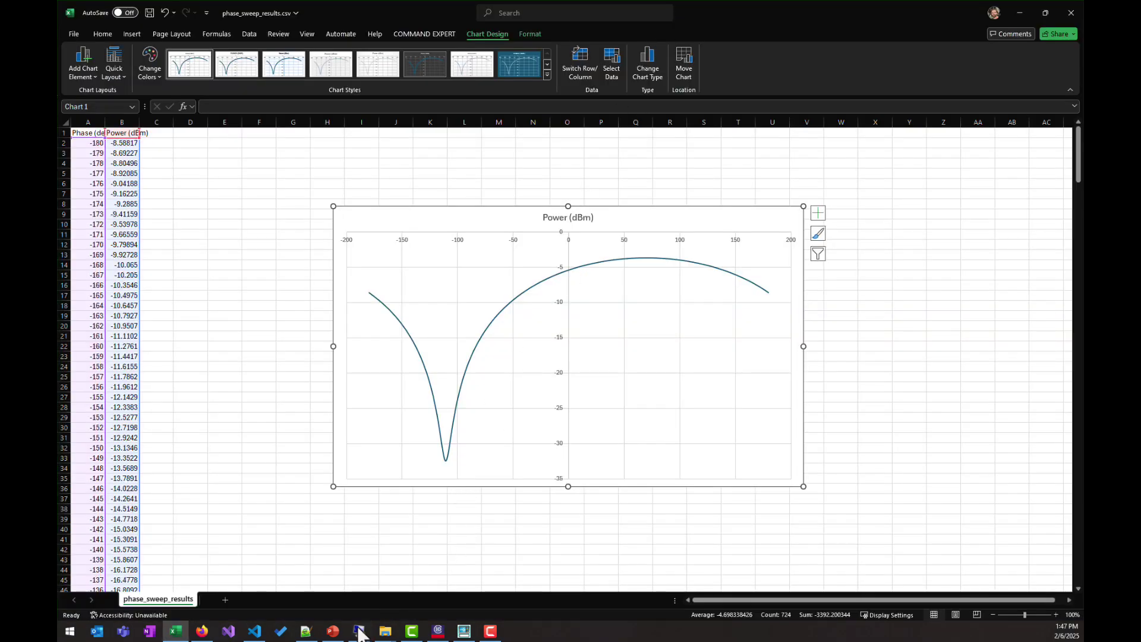
{"action": "mouse_move", "coordinate": [359, 631]}
{"action": "left_click", "coordinate": [408, 572]}
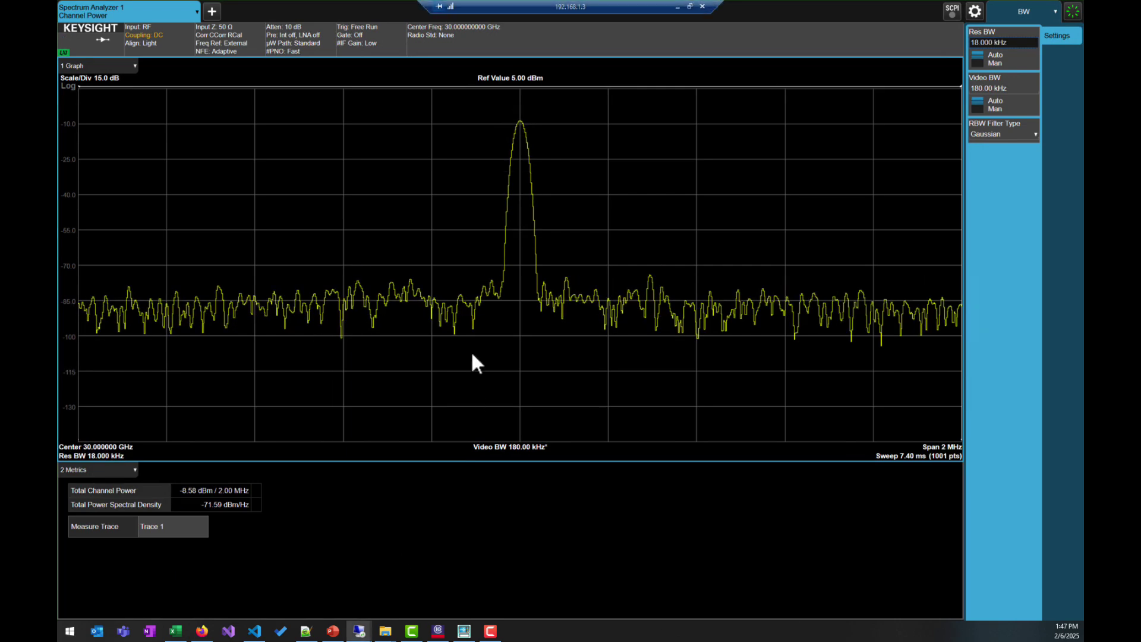
{"action": "left_click", "coordinate": [102, 42]}
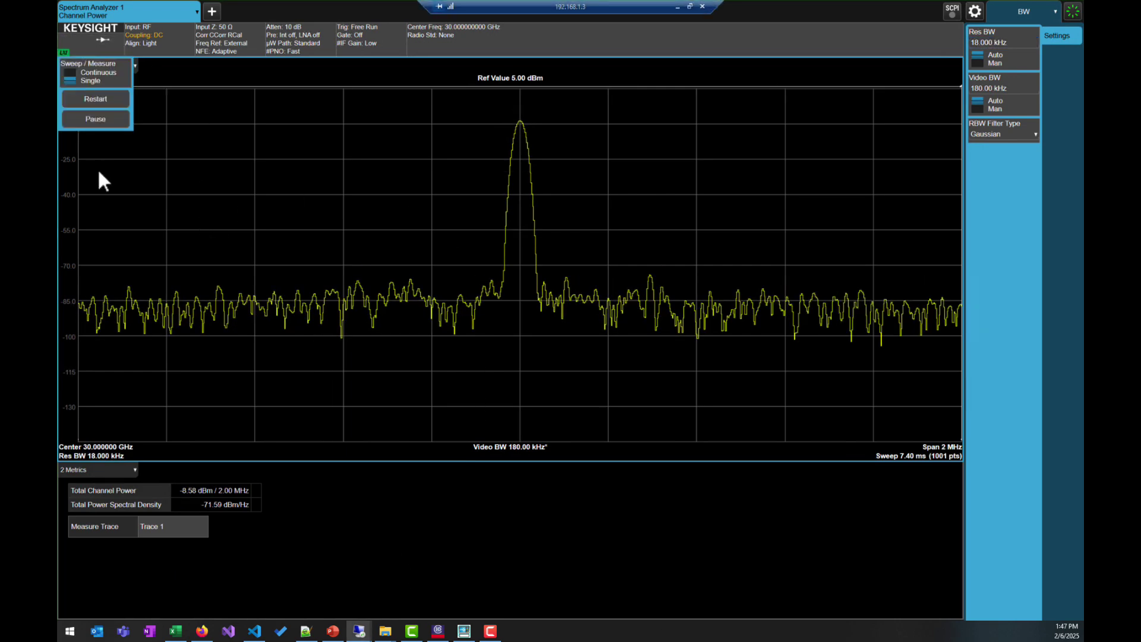
{"action": "left_click", "coordinate": [70, 74]}
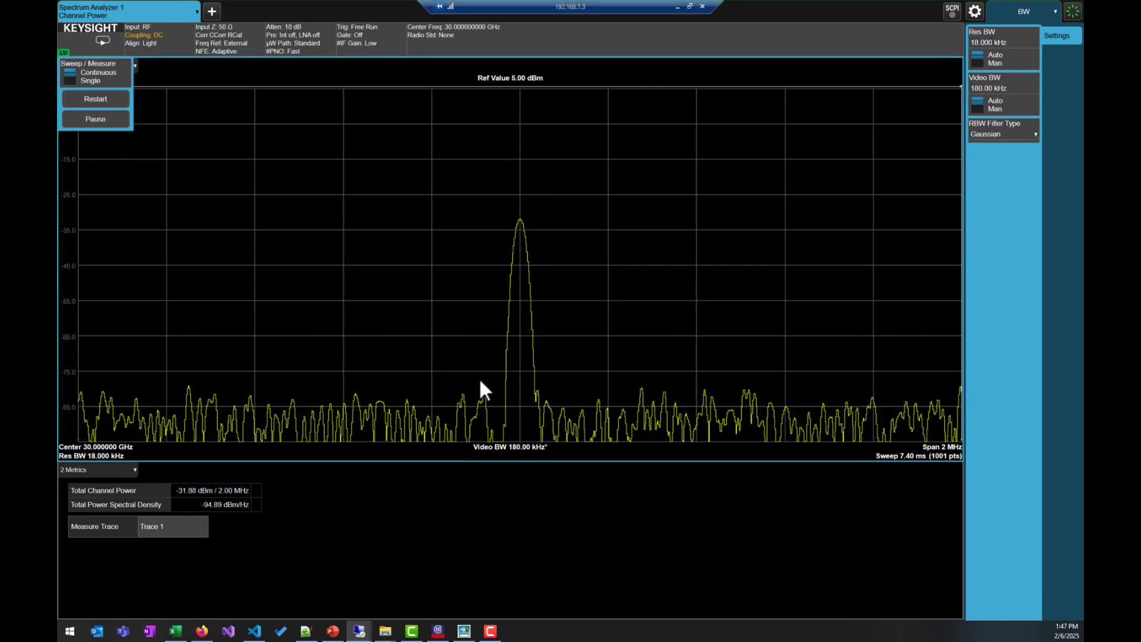
{"action": "left_click", "coordinate": [360, 300]}
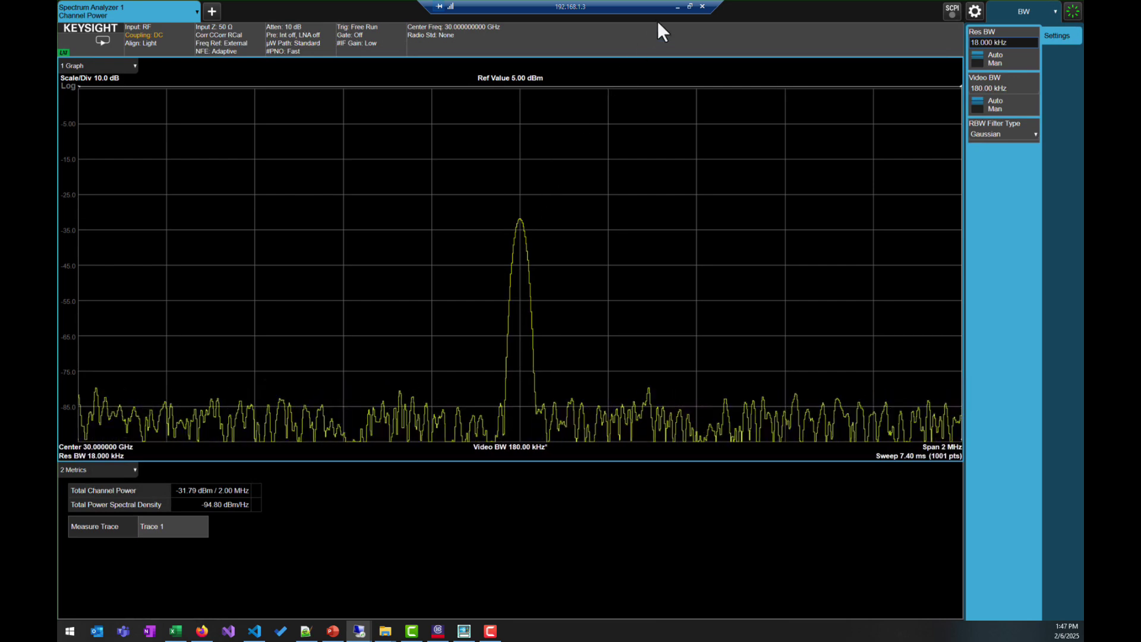
Turn off RF Output 2 on the signal generator and check the channel power on the spectrum analyzer
{"action": "left_click", "coordinate": [677, 8]}
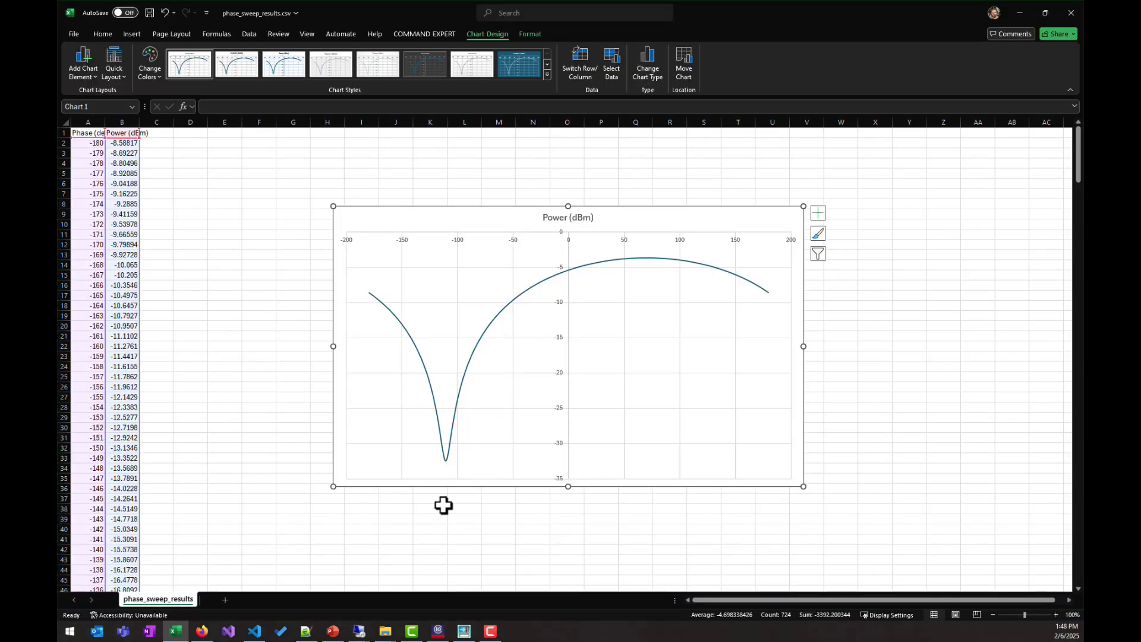
{"action": "mouse_move", "coordinate": [356, 633]}
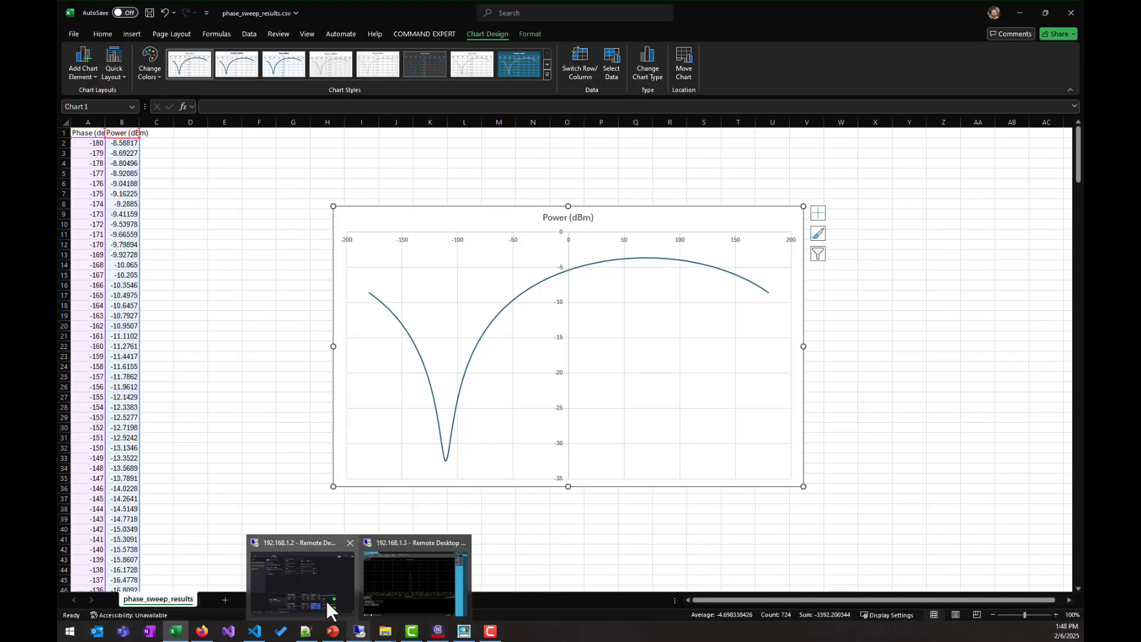
{"action": "left_click", "coordinate": [318, 589]}
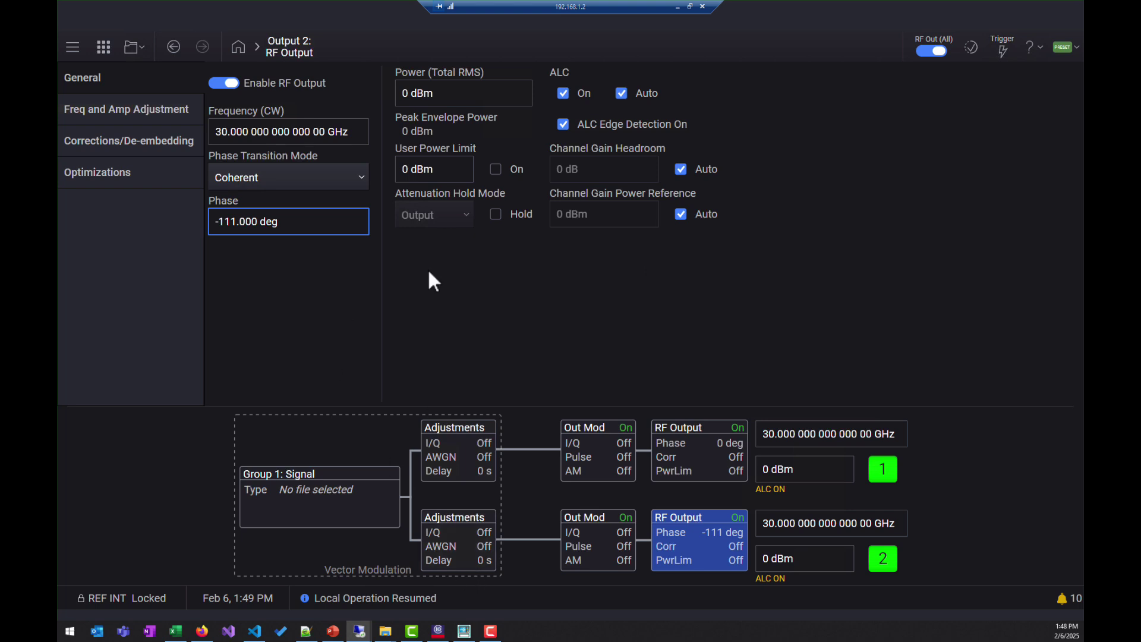
{"action": "left_click", "coordinate": [238, 46]}
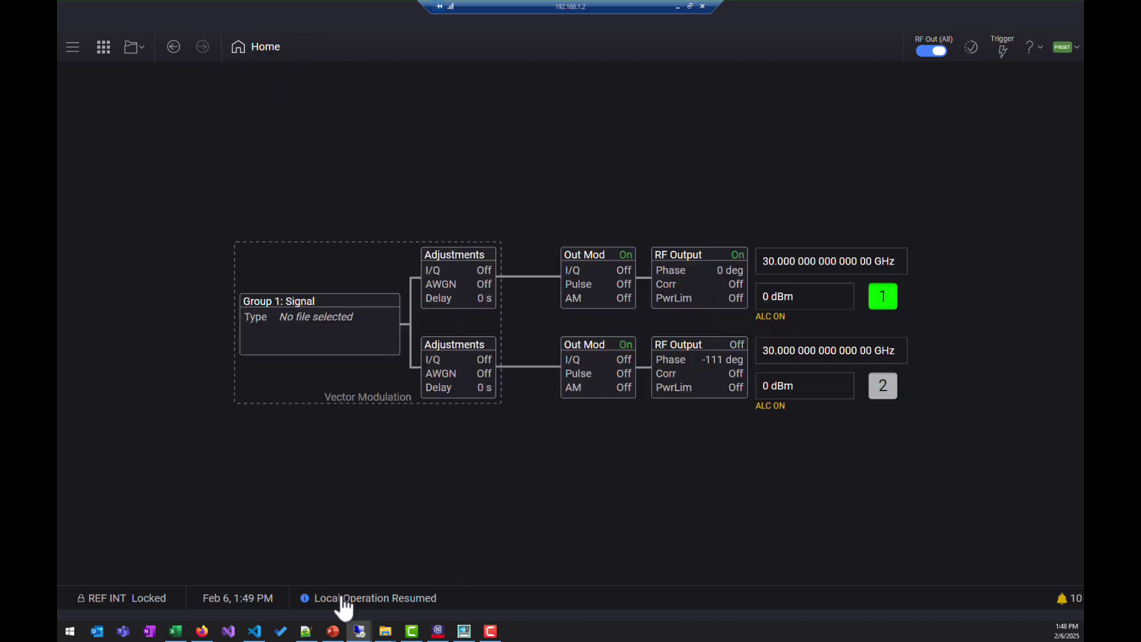
{"action": "mouse_move", "coordinate": [360, 631]}
{"action": "left_click", "coordinate": [399, 581]}
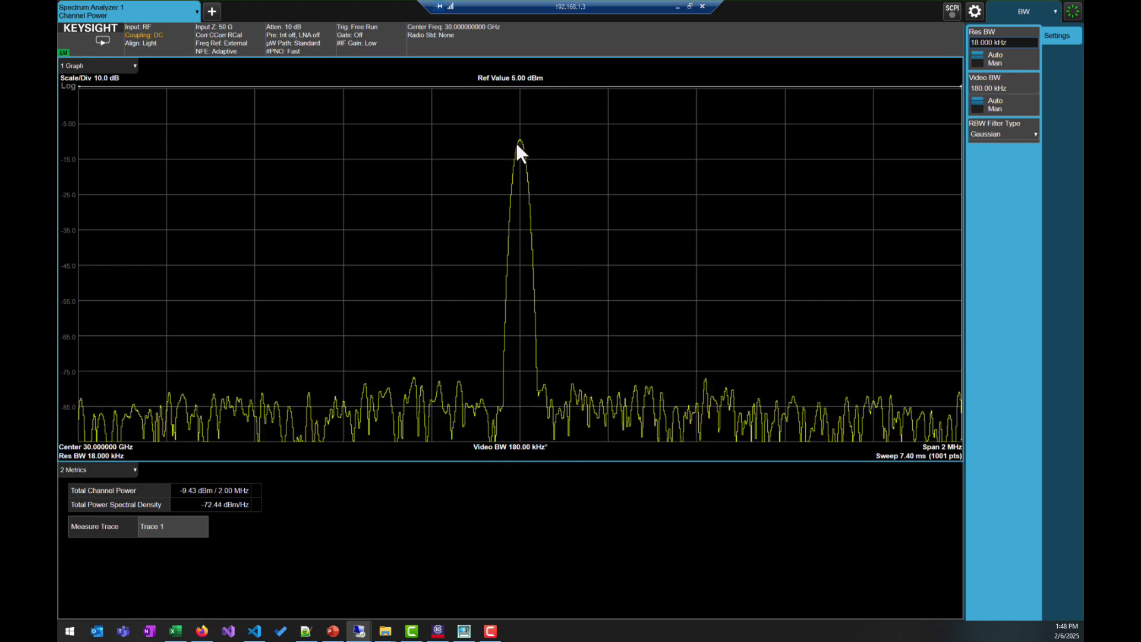
Turn RF Output 2 on again in the signal generator and recheck the signal on the spectrum analyzer
{"action": "left_click", "coordinate": [678, 7]}
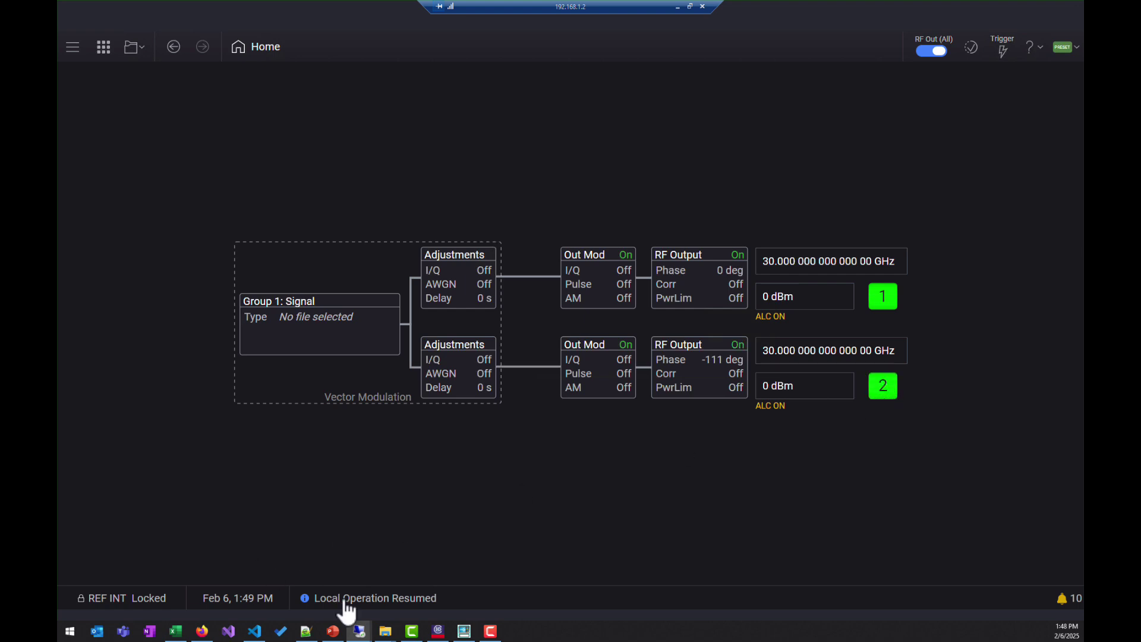
{"action": "mouse_move", "coordinate": [359, 634]}
{"action": "left_click", "coordinate": [402, 565]}
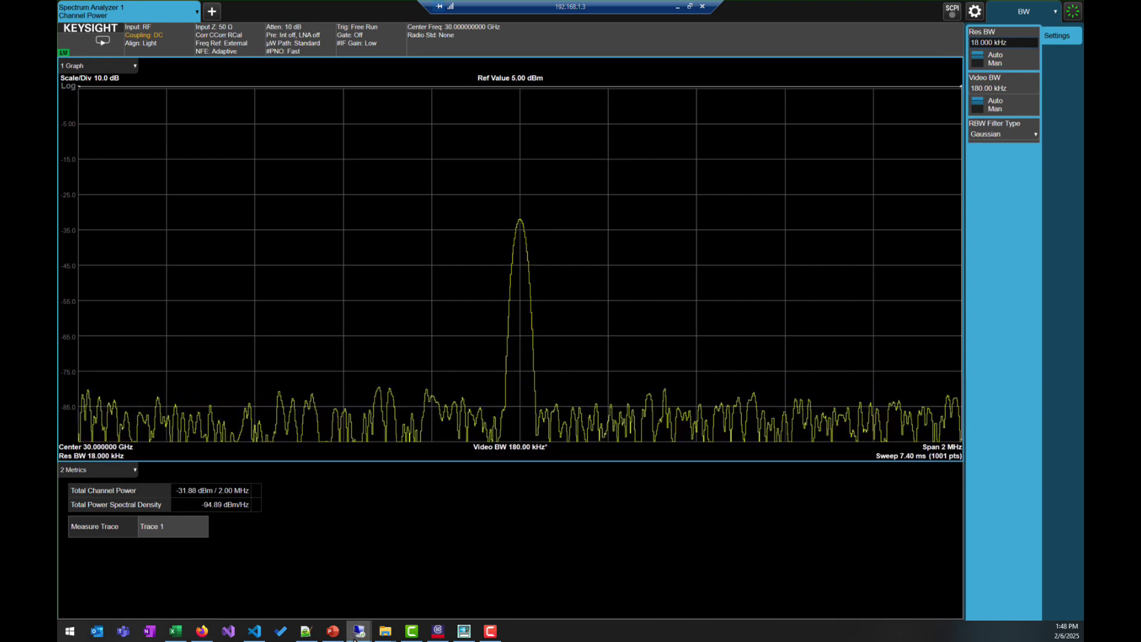
Set Output 2's frequency to 20 GHz on the signal generator and check the signal on the spectrum analyzer
{"action": "mouse_move", "coordinate": [360, 630]}
{"action": "left_click", "coordinate": [265, 588]}
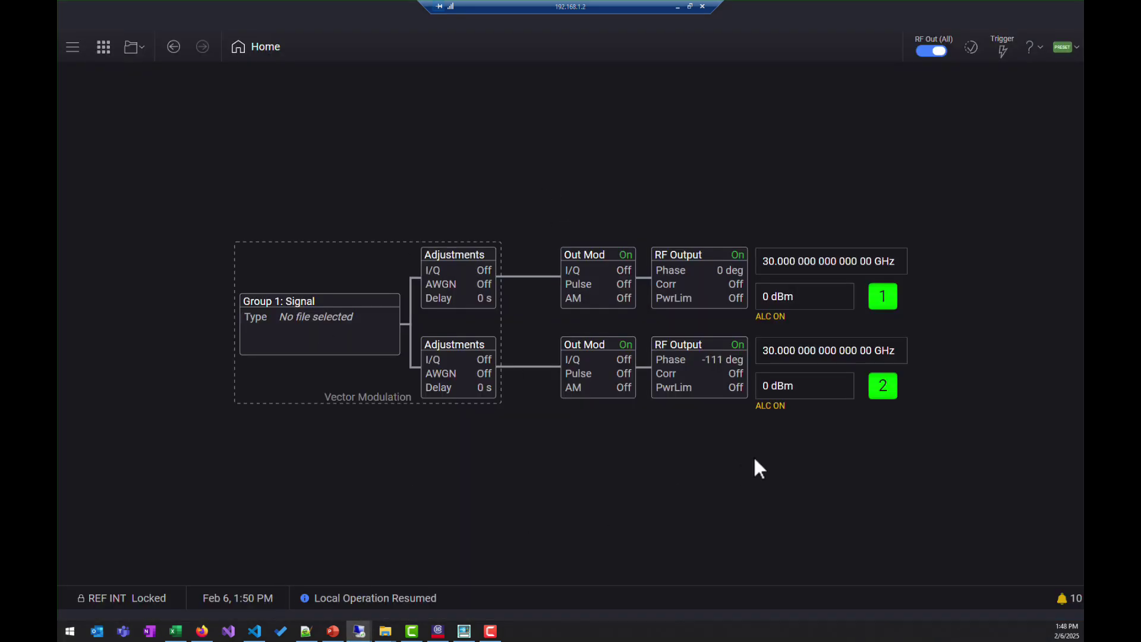
{"action": "left_click", "coordinate": [791, 348]}
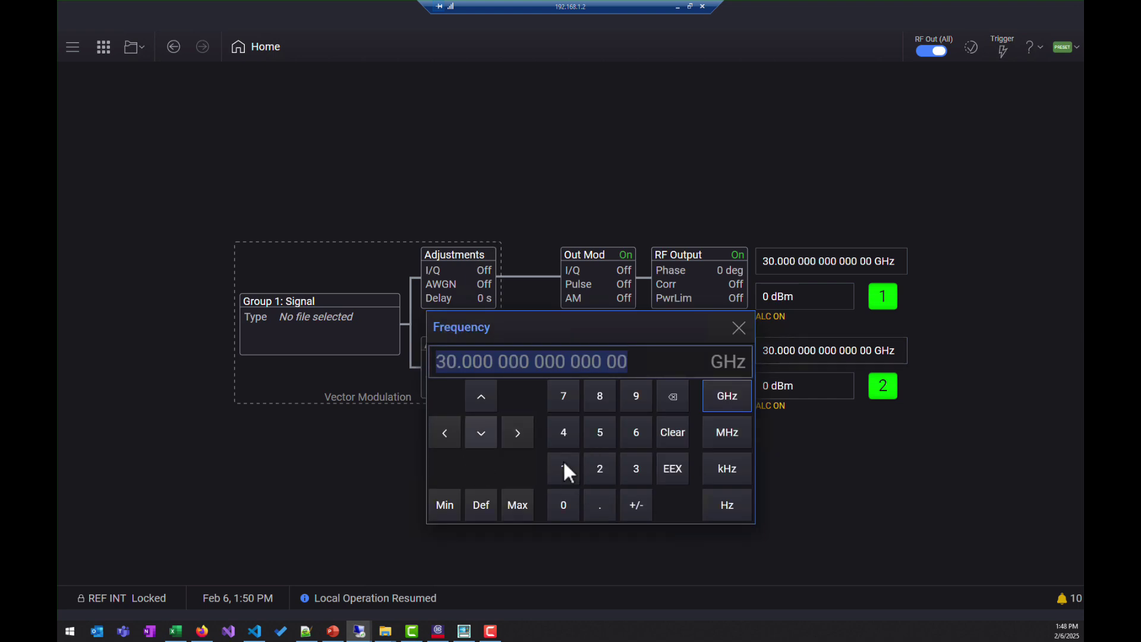
{"action": "left_click", "coordinate": [600, 469]}
{"action": "left_click", "coordinate": [564, 504]}
{"action": "left_click", "coordinate": [727, 396]}
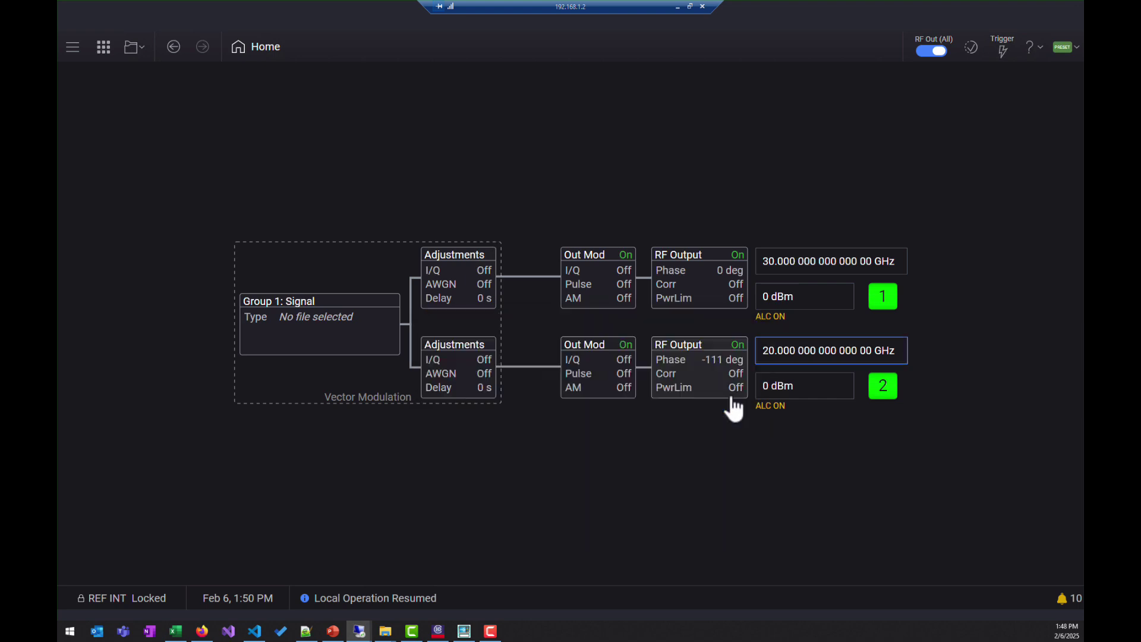
{"action": "mouse_move", "coordinate": [359, 634]}
{"action": "left_click", "coordinate": [392, 579]}
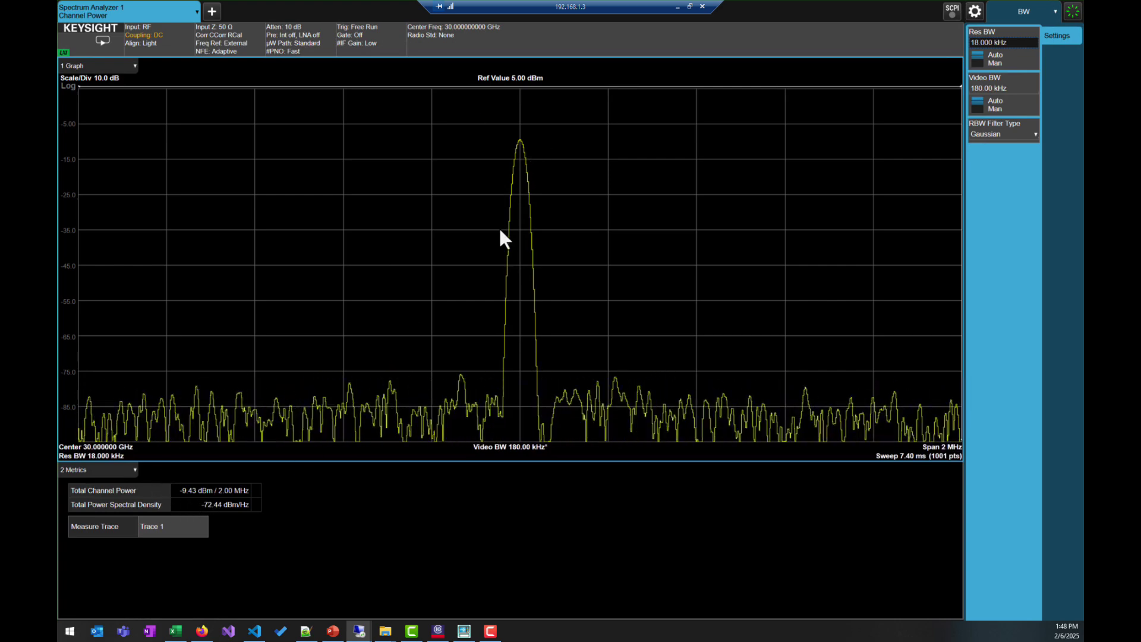
Set Output 2's frequency to 30 GHz on the signal generator and check the channel power on the spectrum analyzer
{"action": "left_click", "coordinate": [678, 6]}
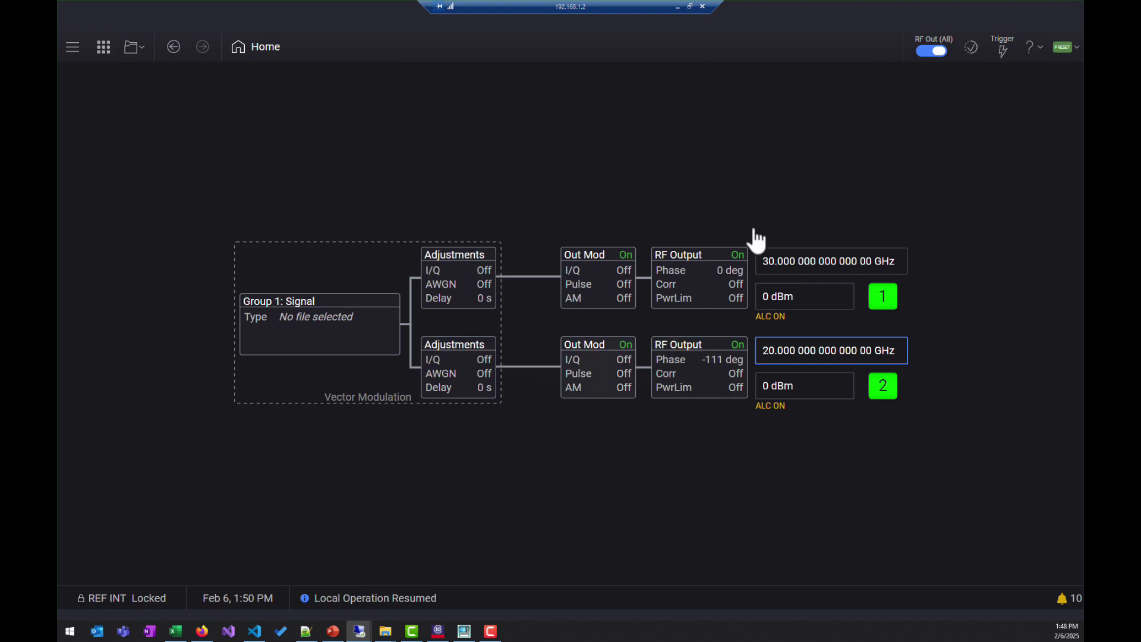
{"action": "left_click", "coordinate": [837, 359]}
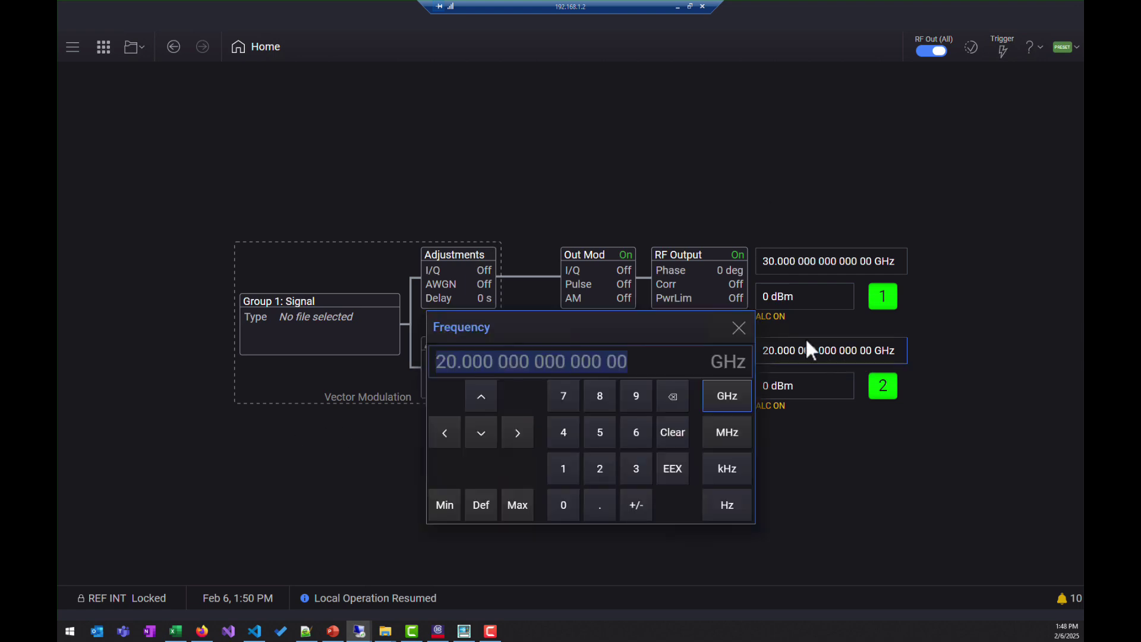
{"action": "left_click", "coordinate": [635, 468]}
{"action": "left_click", "coordinate": [575, 509]}
{"action": "left_click", "coordinate": [729, 398]}
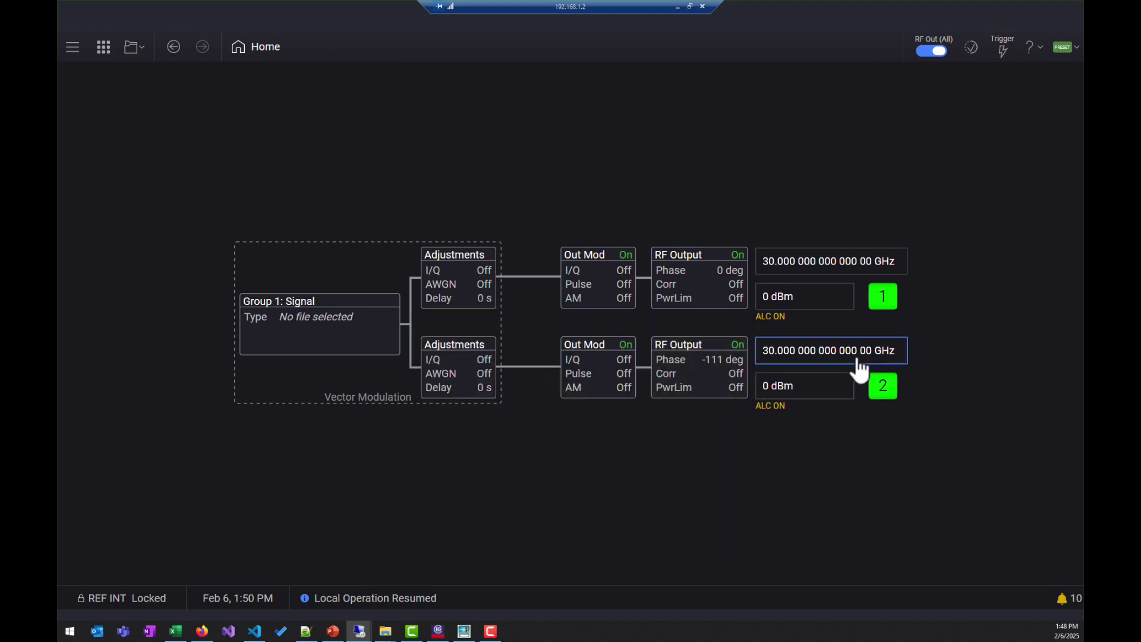
{"action": "mouse_move", "coordinate": [364, 635]}
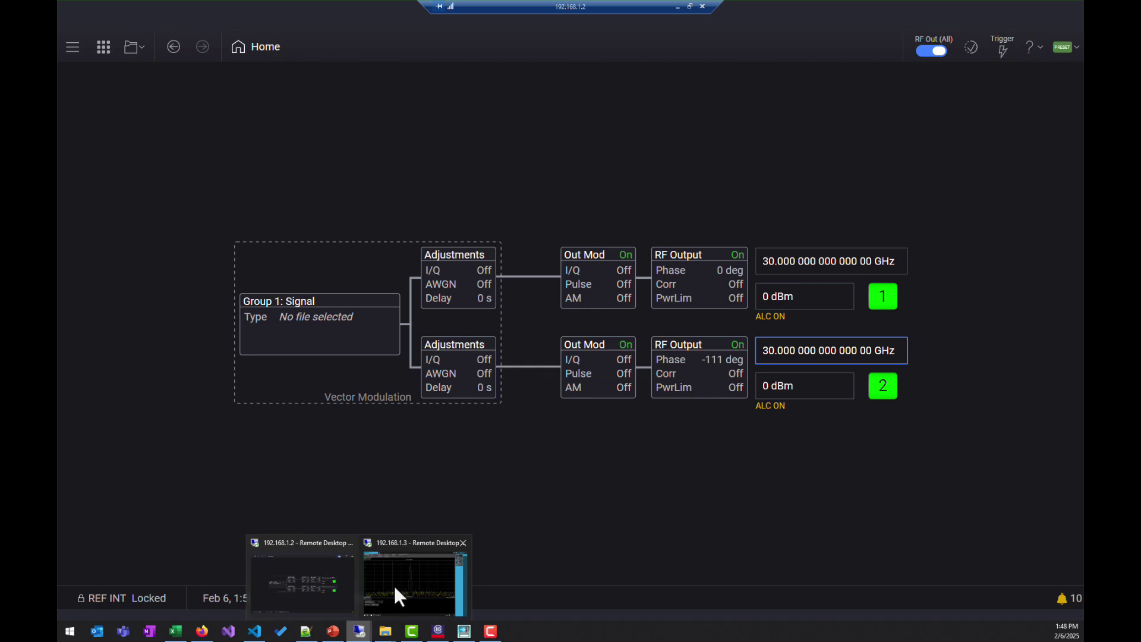
{"action": "left_click", "coordinate": [395, 589]}
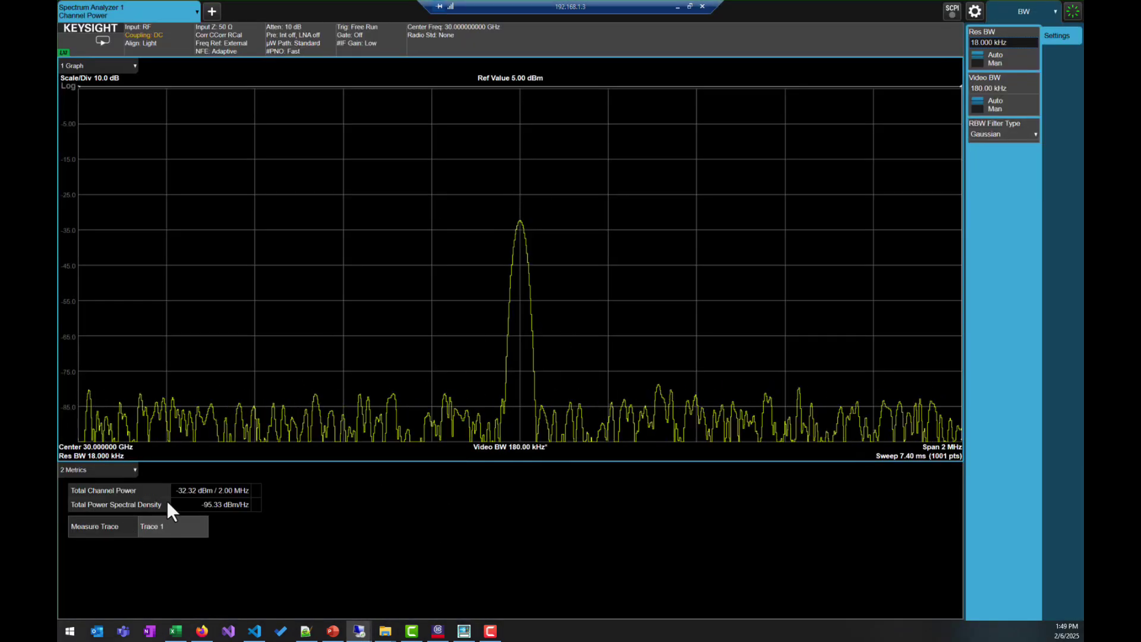